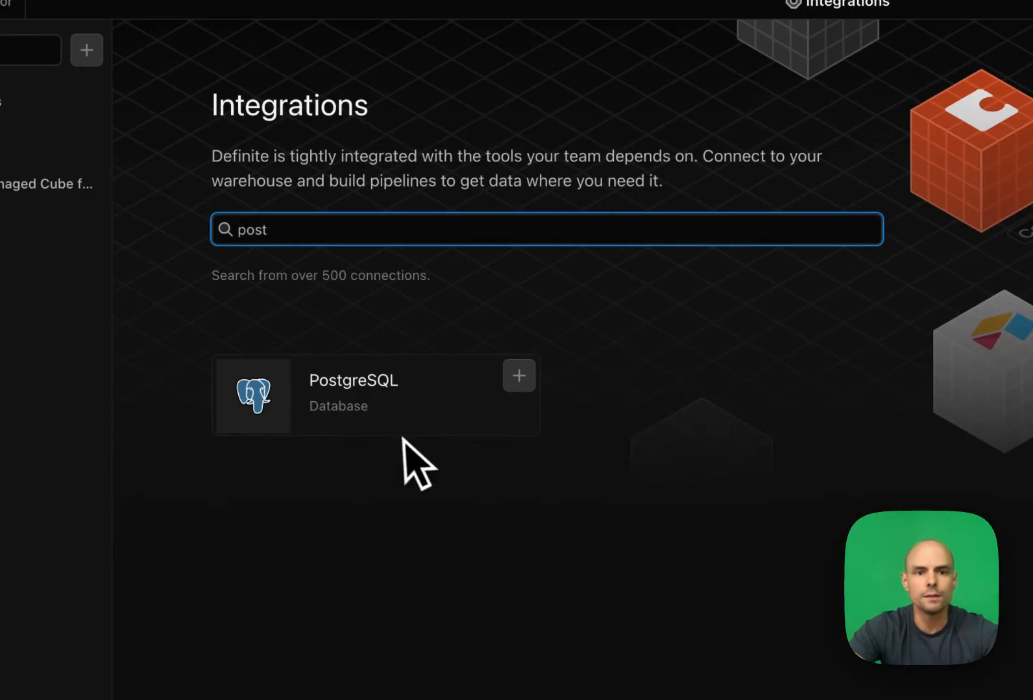
- Search the available integrations for hub, sale and str in turn
{"action": "double_click", "coordinate": [303, 229]}
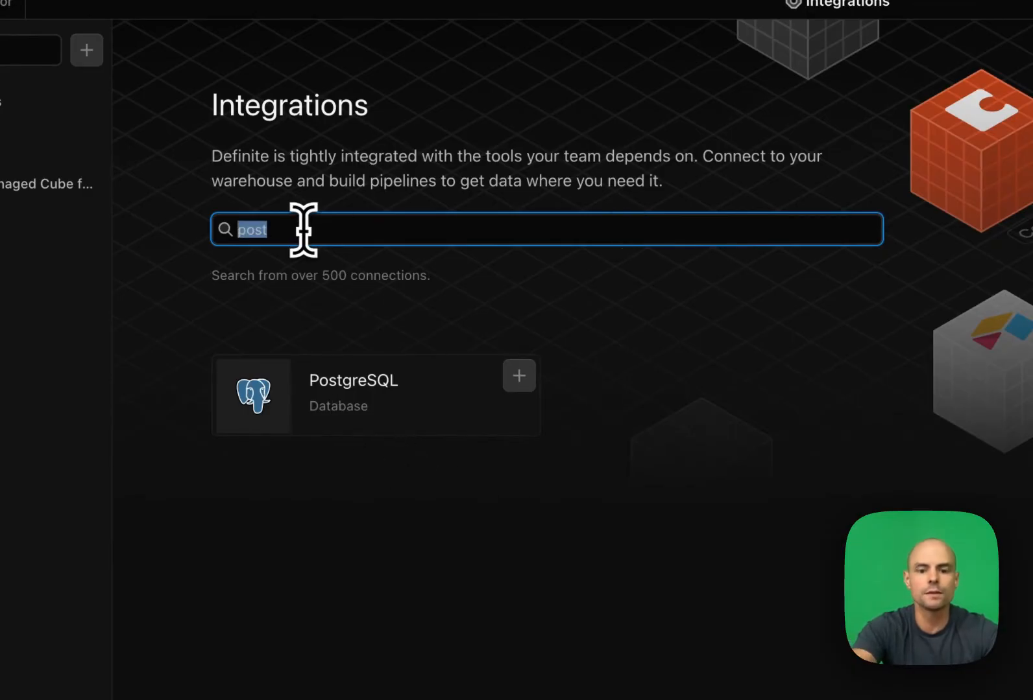
{"action": "type", "text": "hub"}
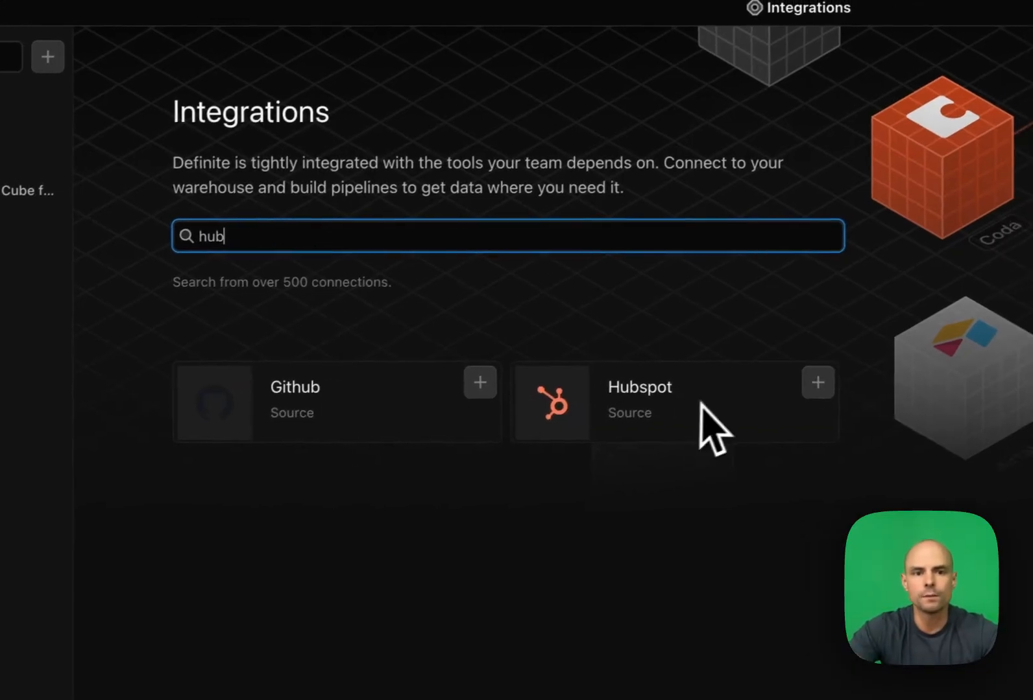
{"action": "double_click", "coordinate": [258, 236]}
{"action": "type", "text": "sale"}
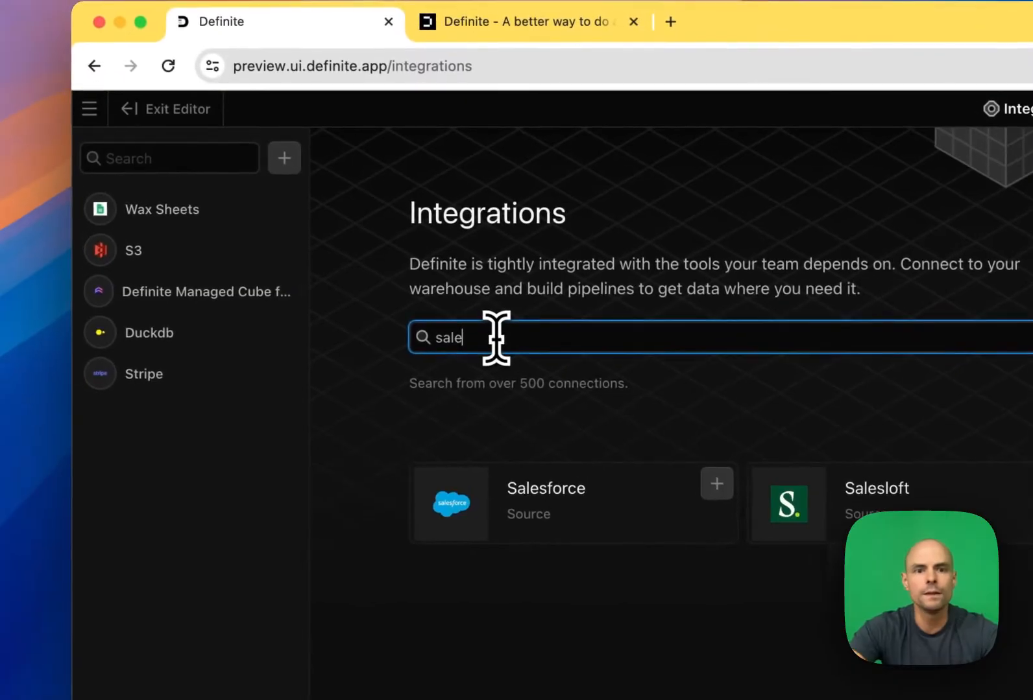
{"action": "double_click", "coordinate": [473, 338]}
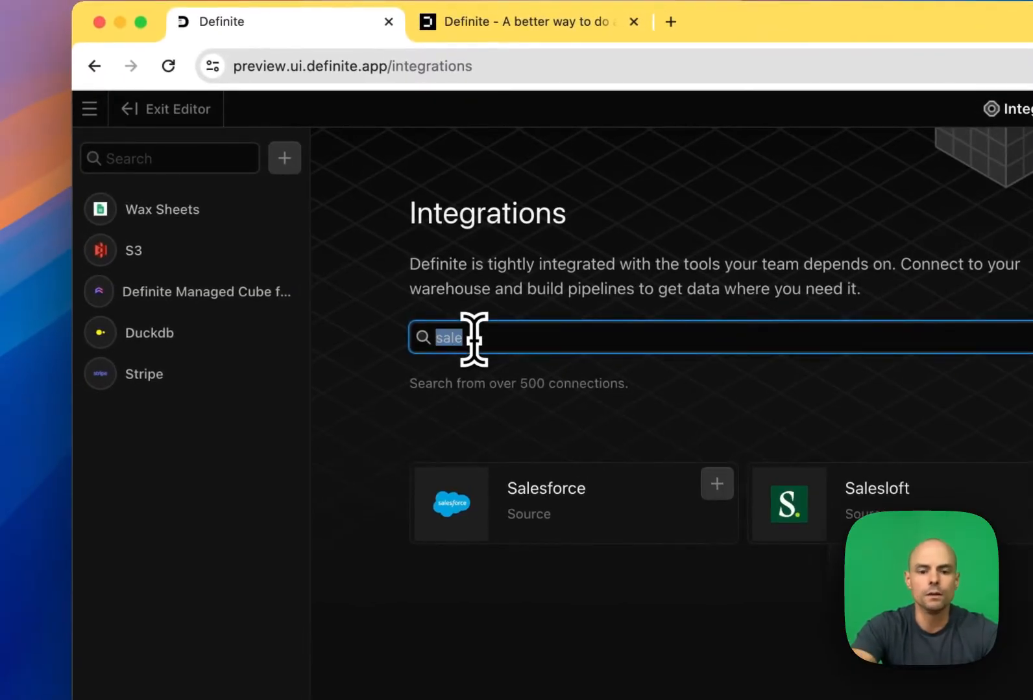
{"action": "type", "text": "str"}
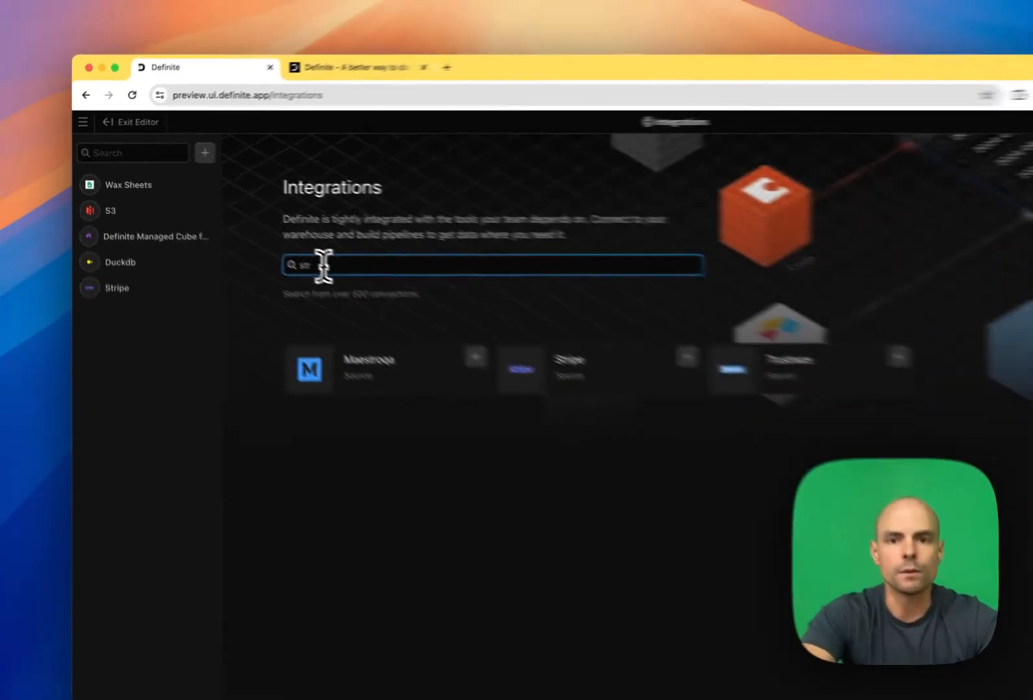
- Search the integrations for quic, and save a new Quickbooks integration with Duckdb as destination and QUICKBOOKS as schema
{"action": "key", "text": "BackSpace"}
{"action": "key", "text": "BackSpace"}
{"action": "key", "text": "BackSpace"}
{"action": "type", "text": "quic"}
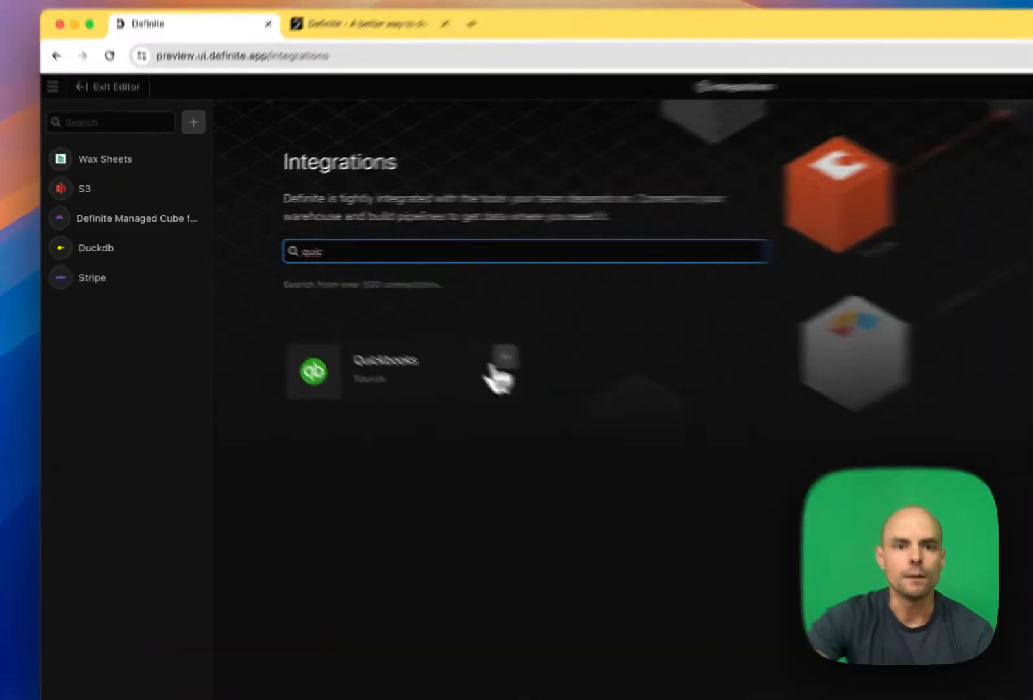
{"action": "left_click", "coordinate": [394, 314]}
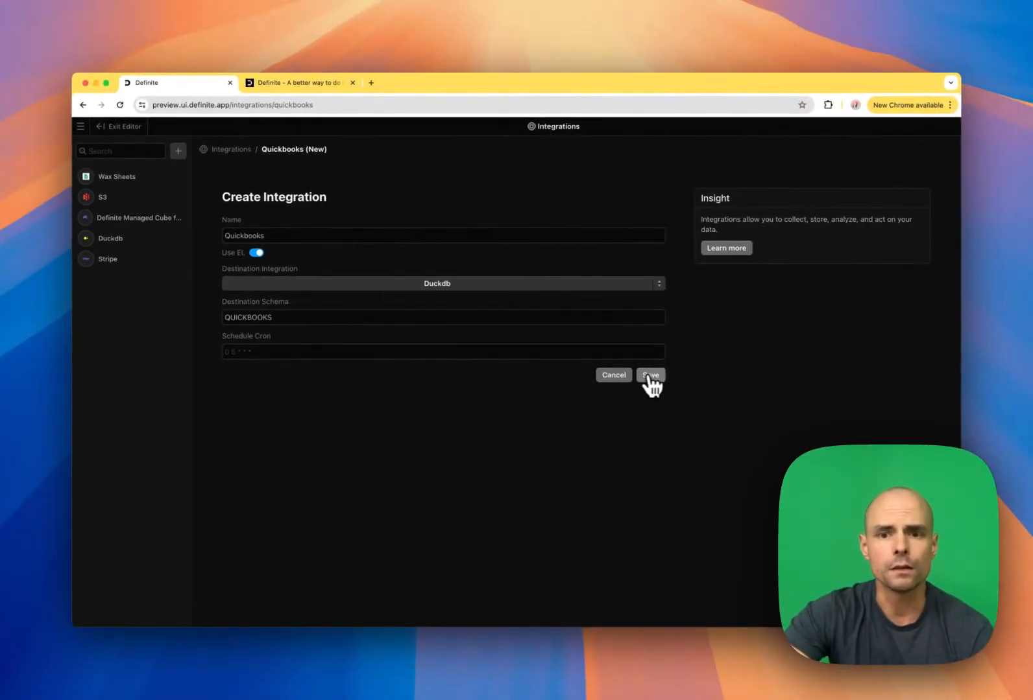
{"action": "left_click", "coordinate": [649, 376]}
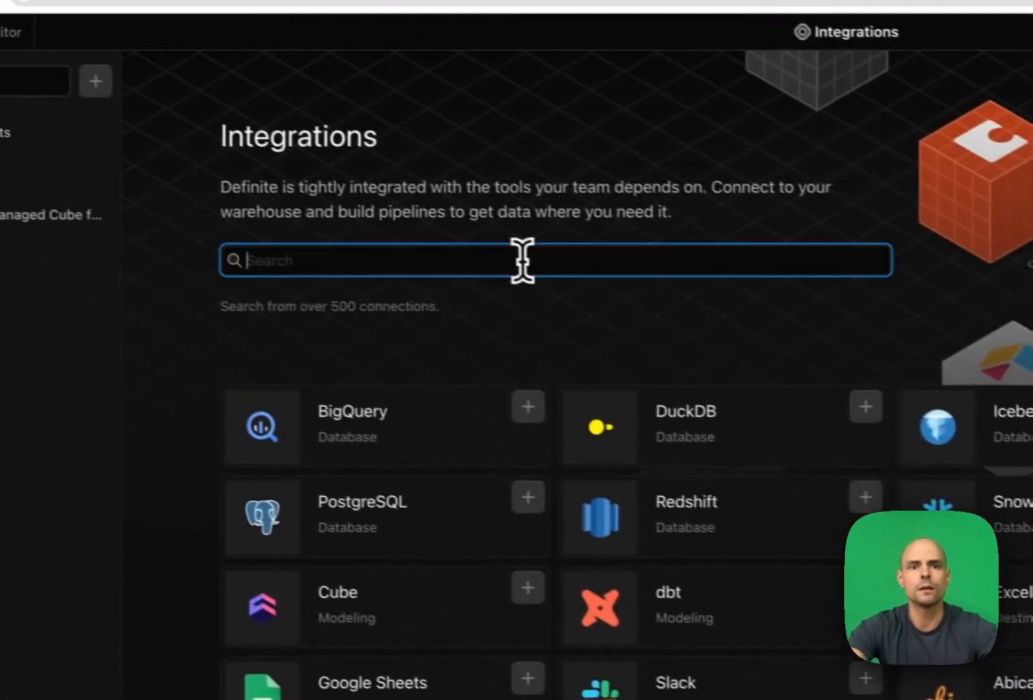
- Search the integrations for strip, examine the new Stripe integration form's Account ID and Client Secret fields, and leave it without saving
{"action": "type", "text": "strip"}
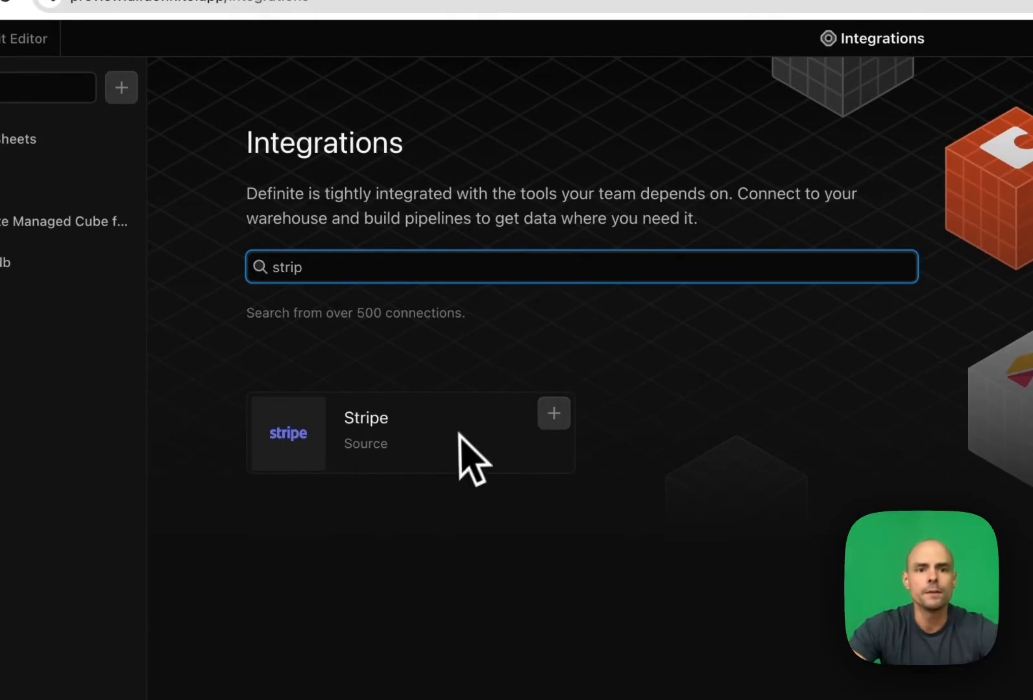
{"action": "left_click", "coordinate": [459, 435]}
{"action": "left_click", "coordinate": [488, 397]}
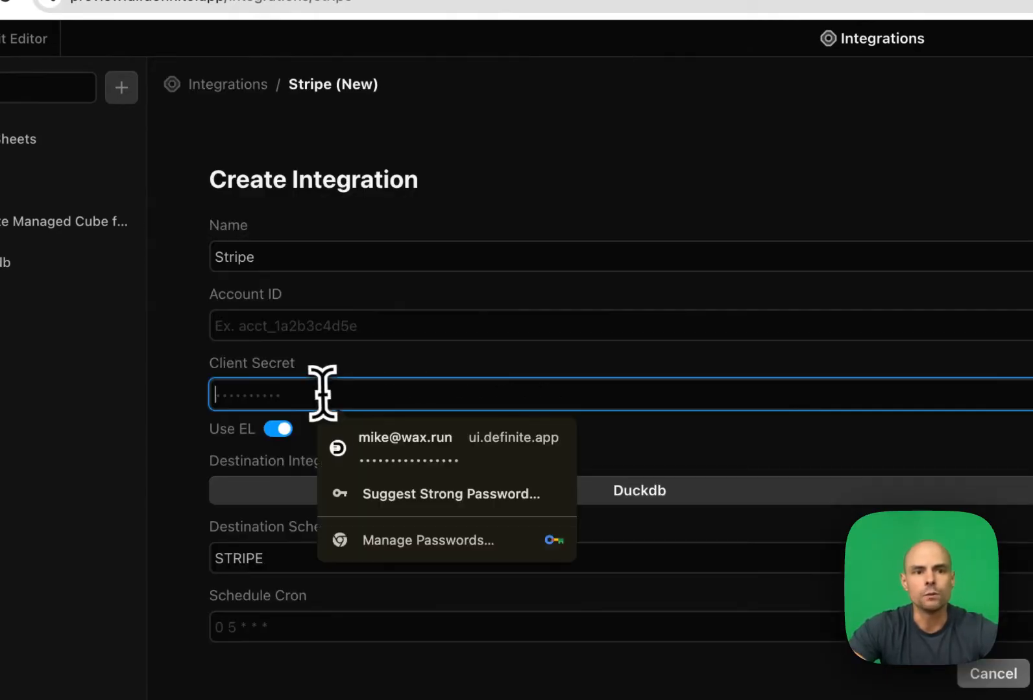
{"action": "left_click", "coordinate": [418, 320]}
{"action": "left_click", "coordinate": [990, 675]}
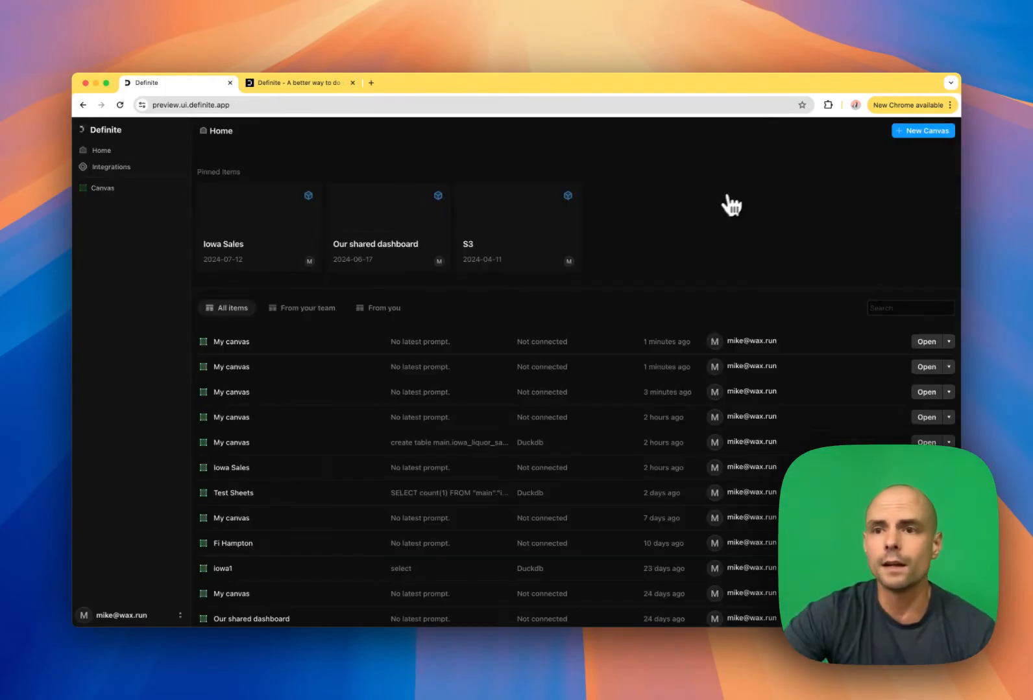
- Create a new canvas, start a new assistant conversation on Iowa Sales, and ask "how much in sales by month"
{"action": "left_click", "coordinate": [923, 130]}
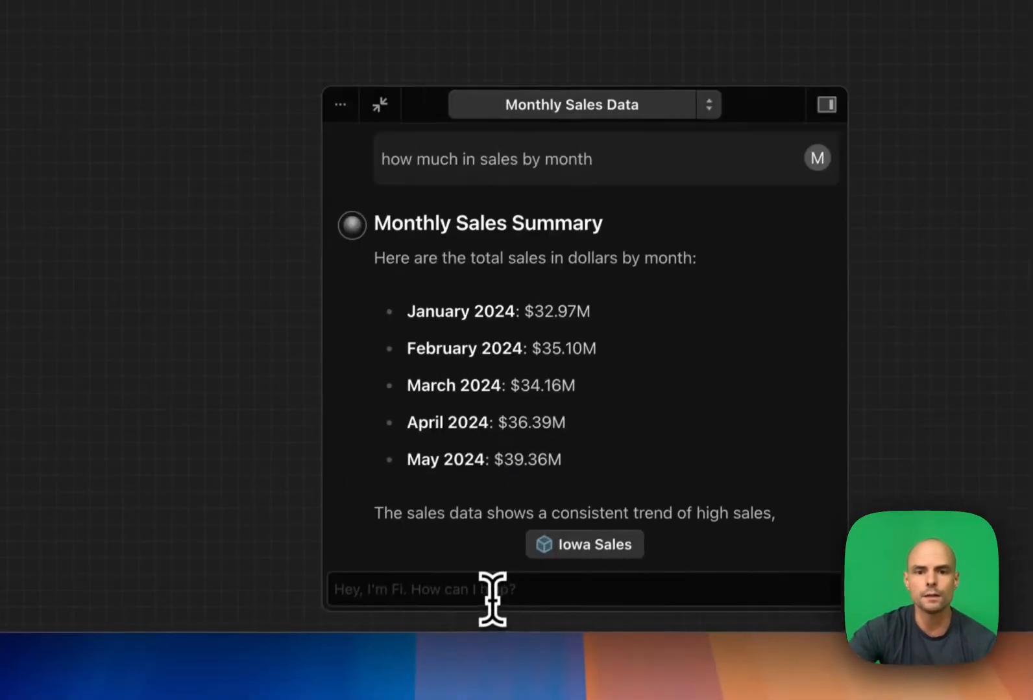
{"action": "left_click", "coordinate": [341, 105]}
{"action": "left_click", "coordinate": [354, 148]}
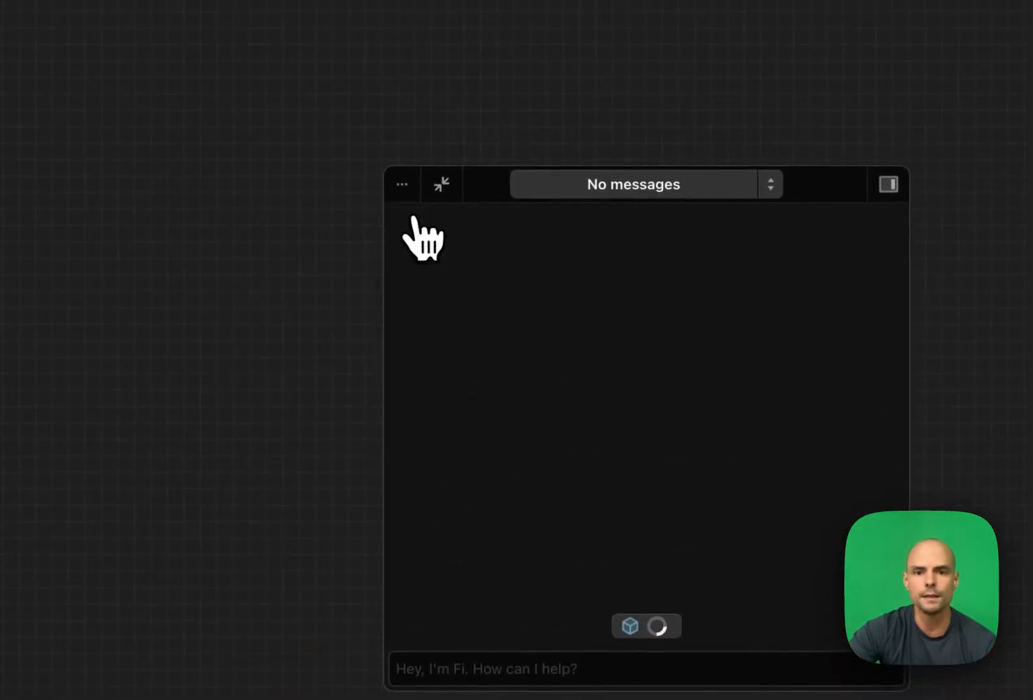
{"action": "left_click", "coordinate": [623, 672]}
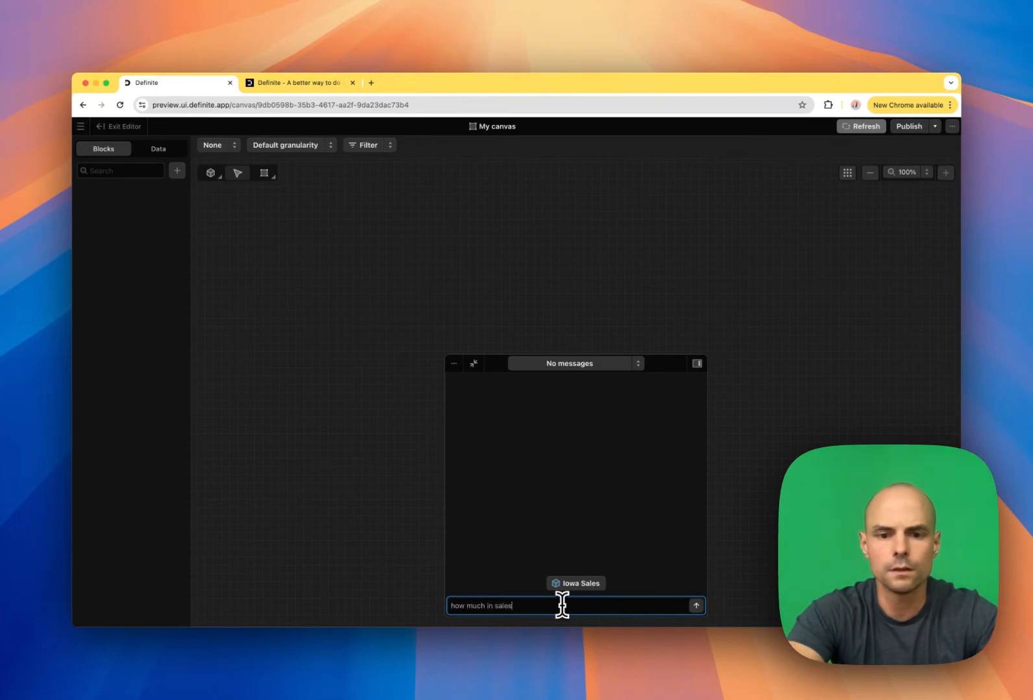
{"action": "key", "text": "Return"}
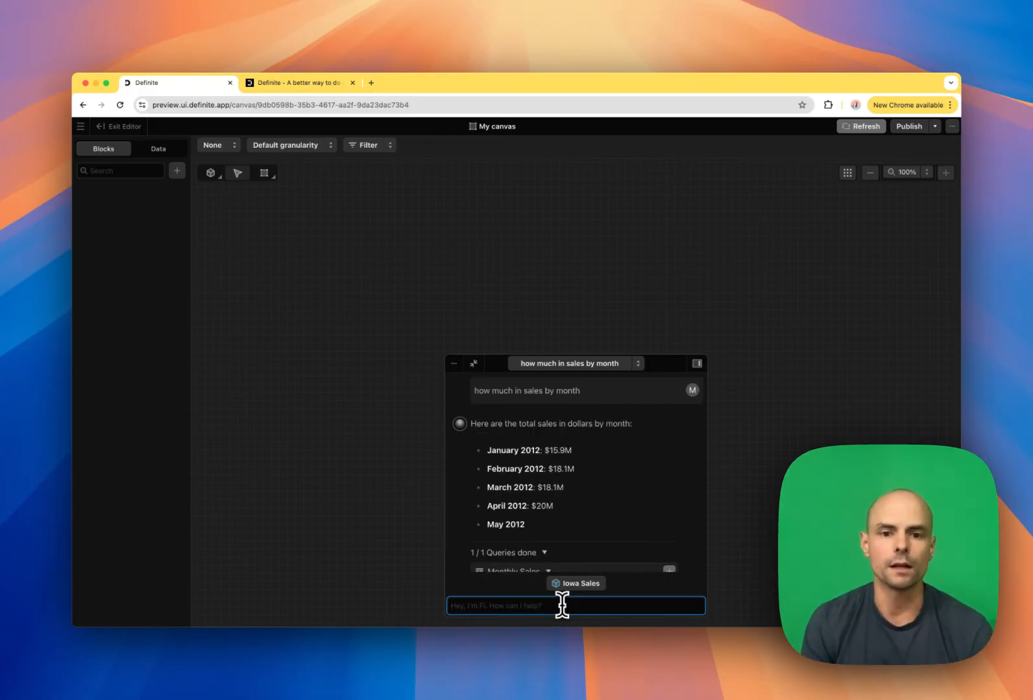
- Review the assistant's answer, add its Monthly Sales table to the canvas, and collapse the chat
{"action": "scroll", "coordinate": [617, 553], "scroll_direction": "down", "scroll_amount": 5}
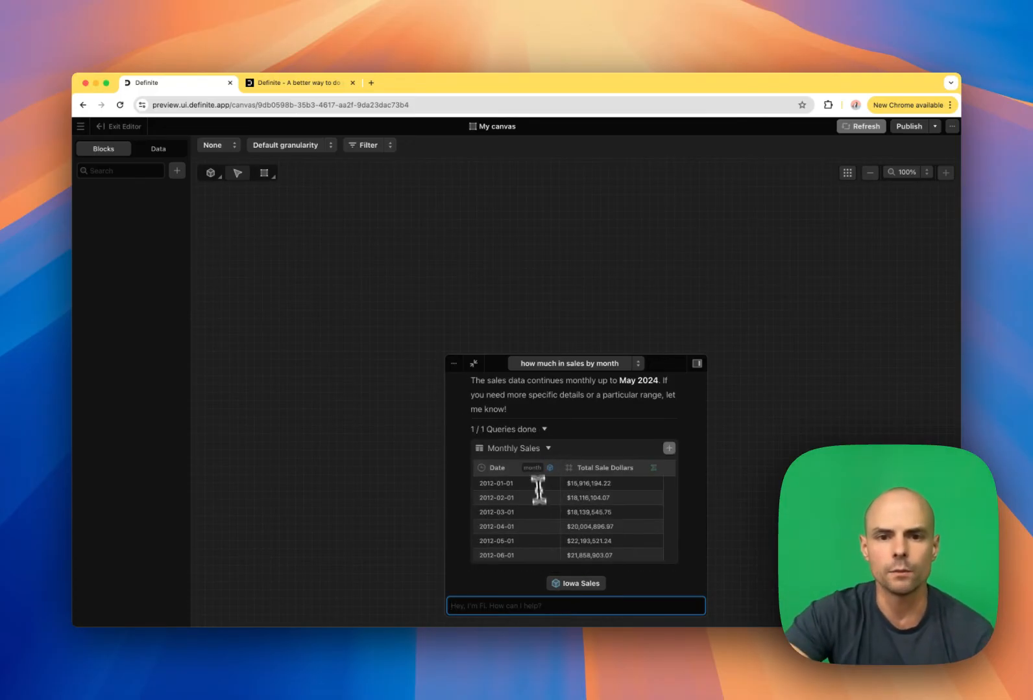
{"action": "scroll", "coordinate": [505, 406], "scroll_direction": "up", "scroll_amount": 3}
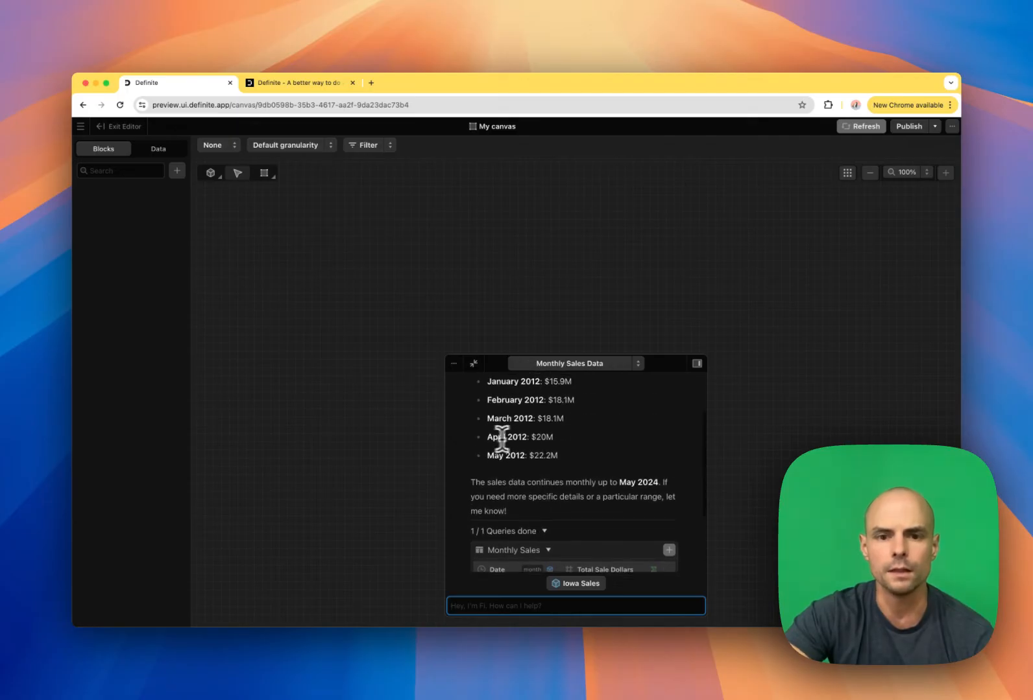
{"action": "scroll", "coordinate": [527, 439], "scroll_direction": "down", "scroll_amount": 3}
{"action": "left_click", "coordinate": [667, 447]}
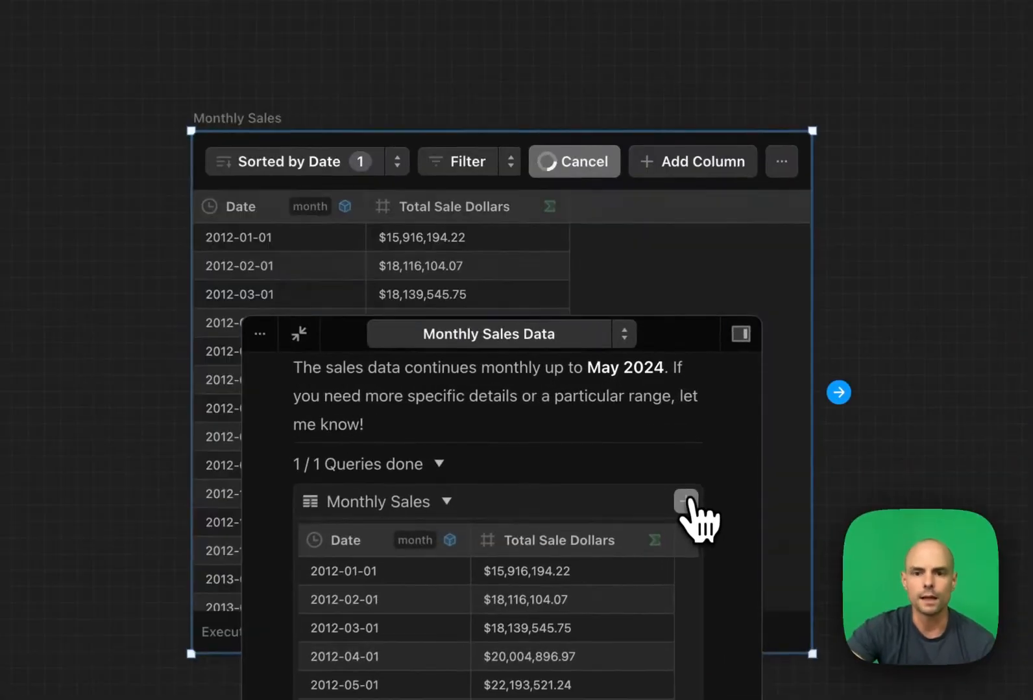
{"action": "left_click", "coordinate": [296, 334]}
- Look through the Monthly Sales table on the canvas and create a line chart of total sale dollars by date from it
{"action": "scroll", "coordinate": [424, 376], "scroll_direction": "down", "scroll_amount": 10}
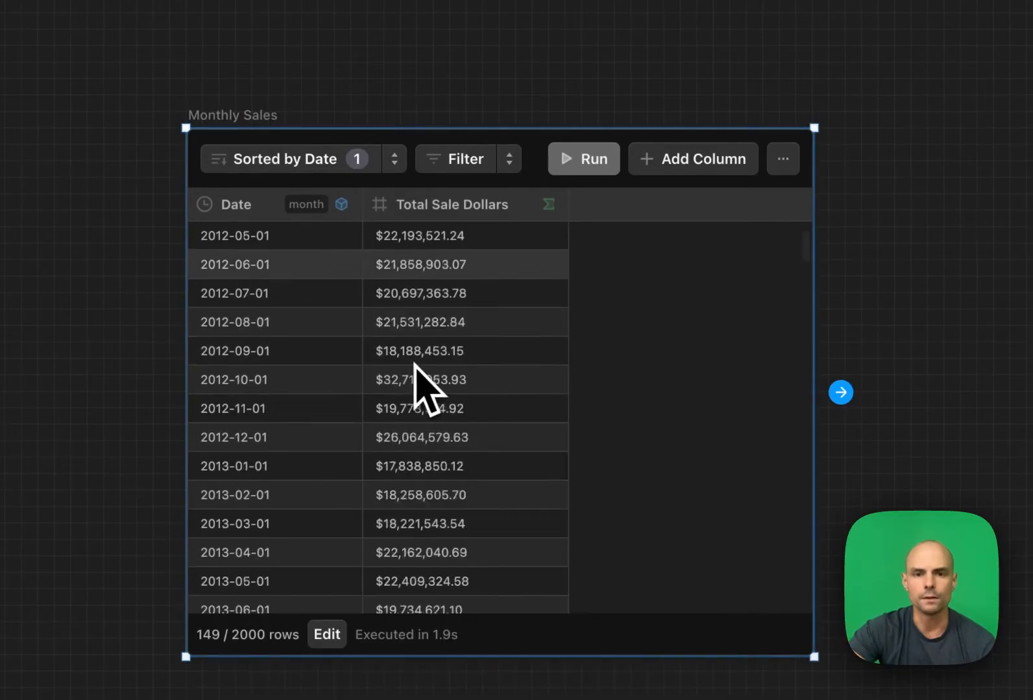
{"action": "scroll", "coordinate": [416, 377], "scroll_direction": "up", "scroll_amount": 10}
{"action": "left_click", "coordinate": [477, 206]}
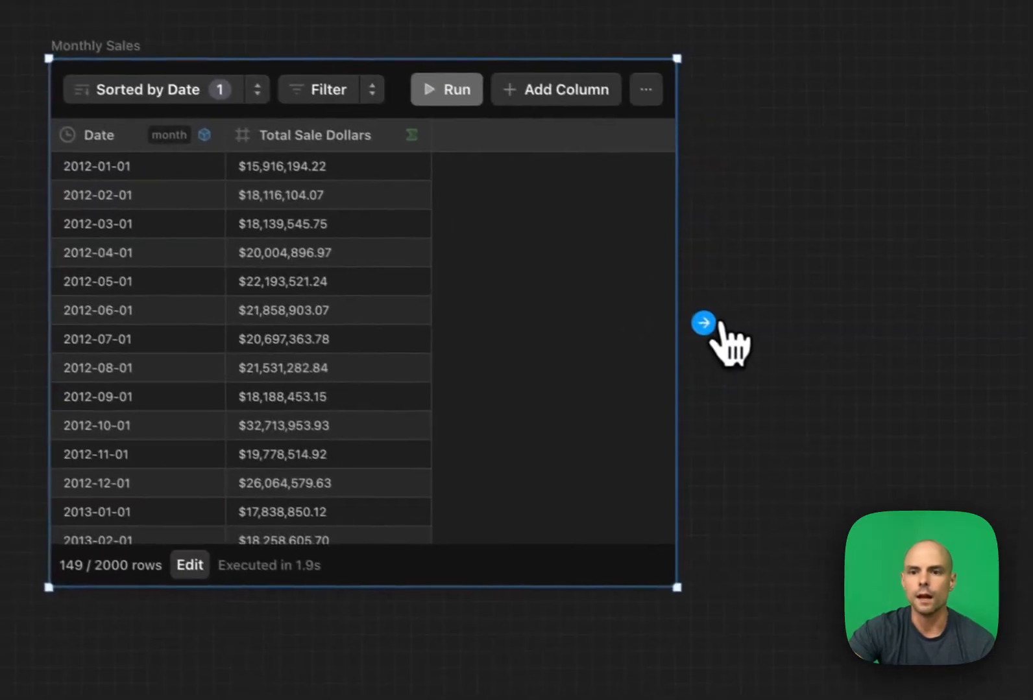
{"action": "left_click", "coordinate": [841, 392]}
{"action": "left_click", "coordinate": [720, 391]}
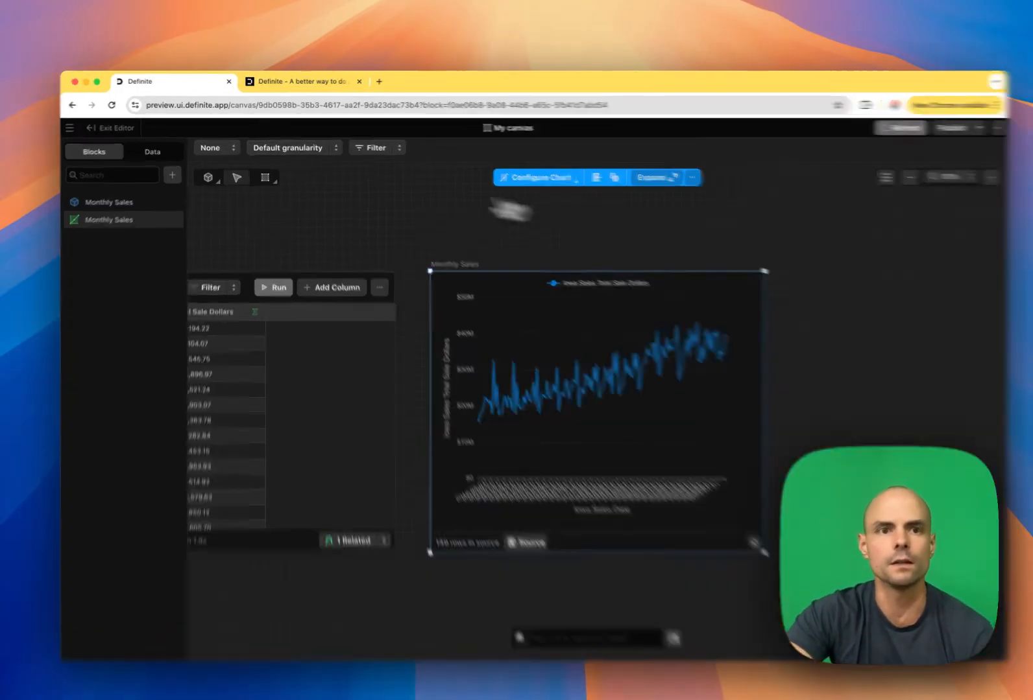
- Set the canvas's date granularity to Year
{"action": "left_click", "coordinate": [311, 147]}
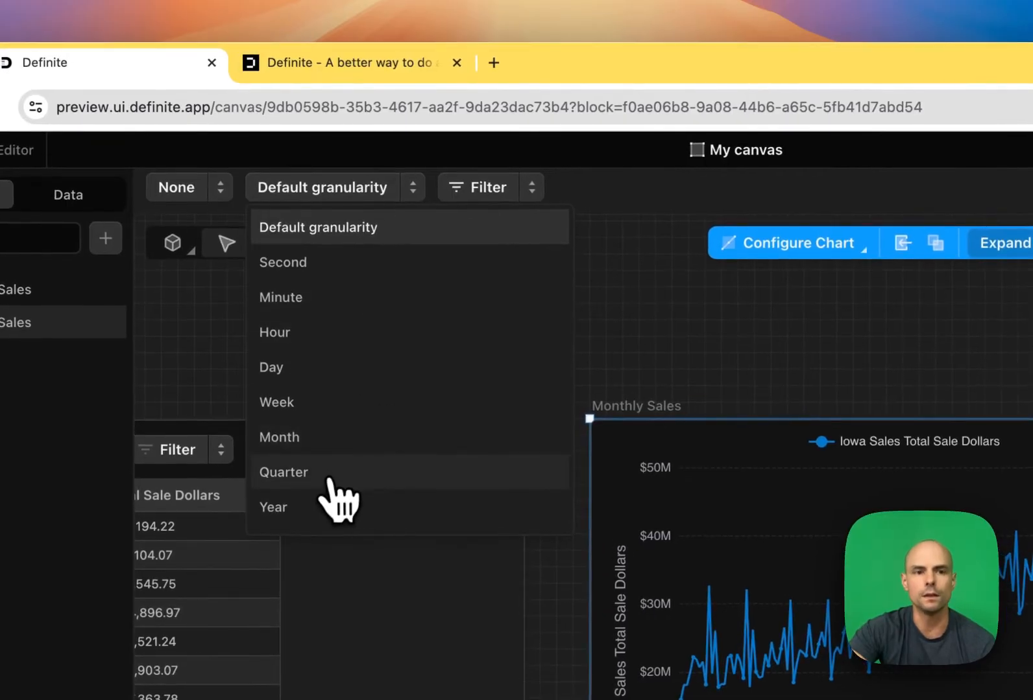
{"action": "left_click", "coordinate": [313, 507]}
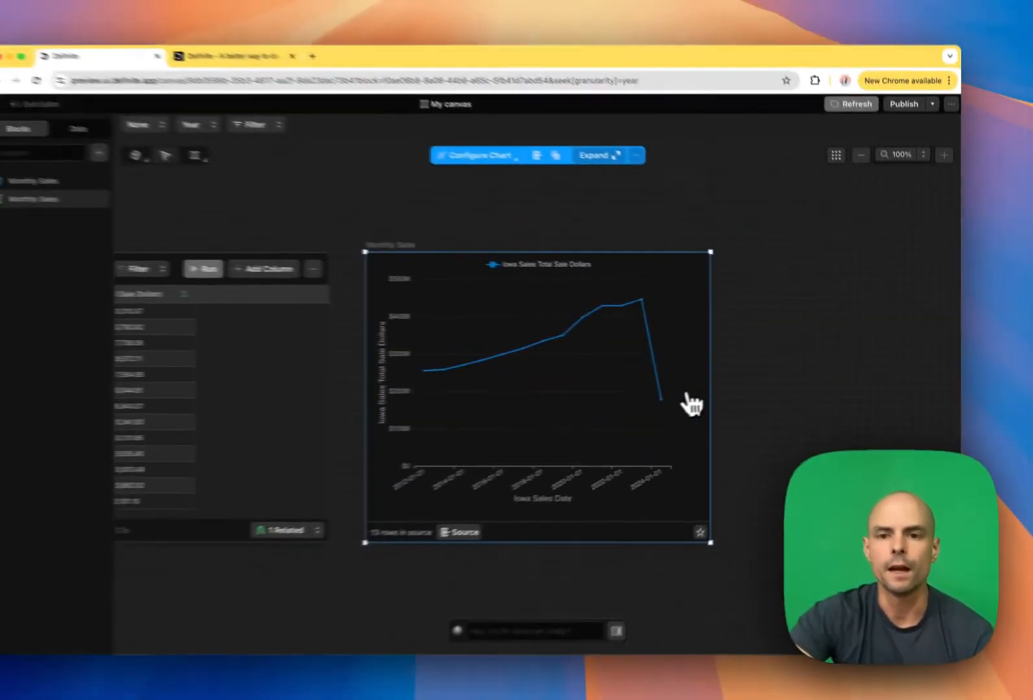
{"action": "mouse_move", "coordinate": [458, 428]}
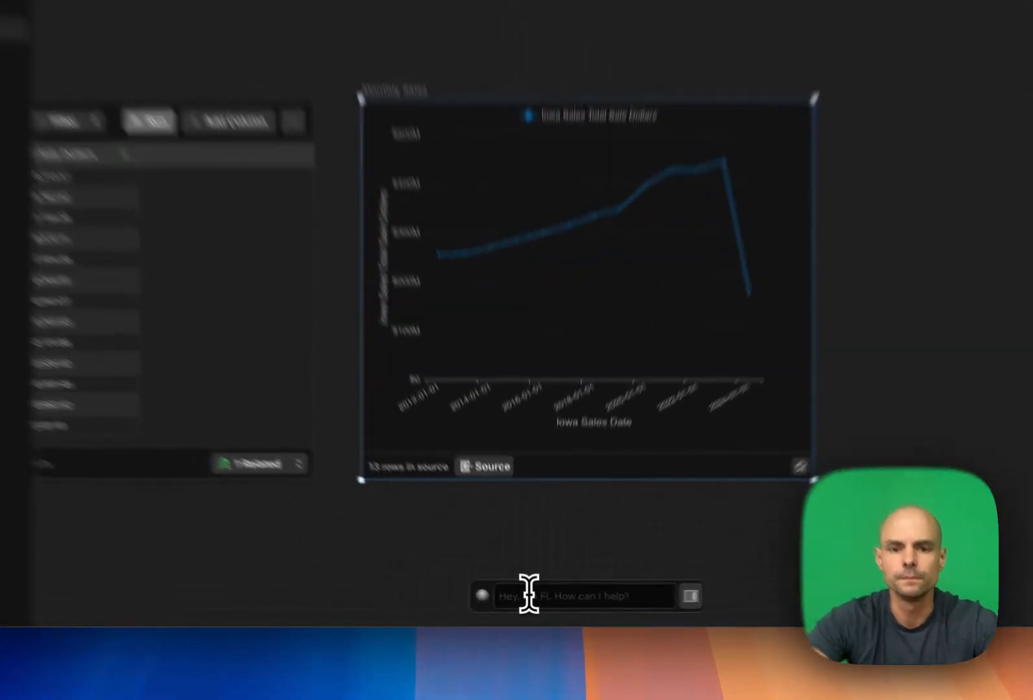
- Ask the assistant for the total sales, gallons and units sold in the Iowa Sales data
{"action": "left_click", "coordinate": [535, 604]}
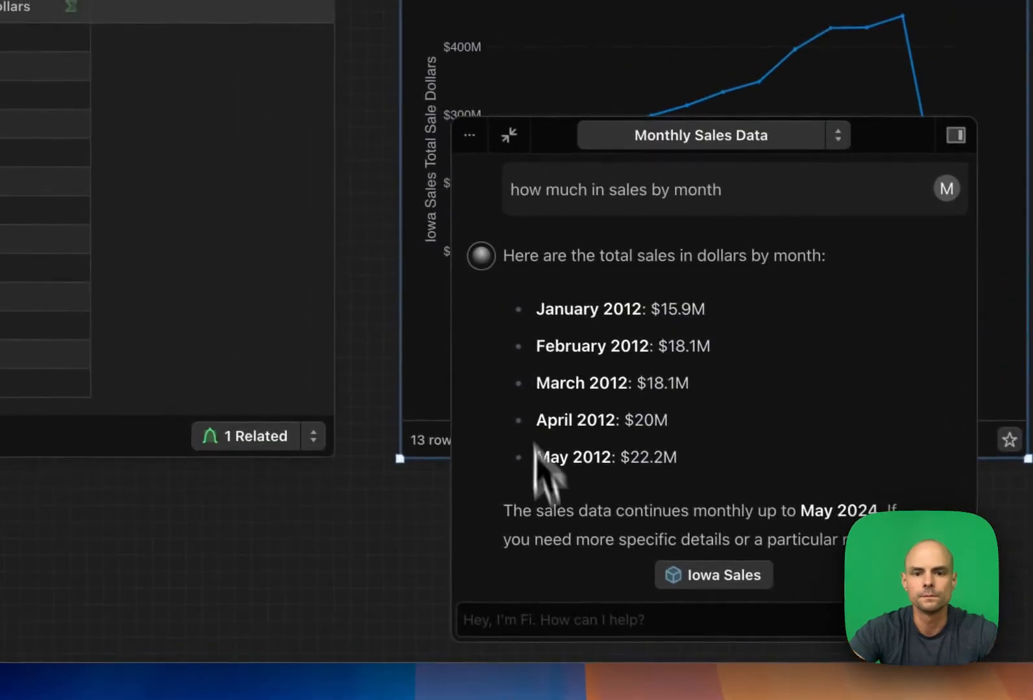
{"action": "left_click", "coordinate": [490, 604]}
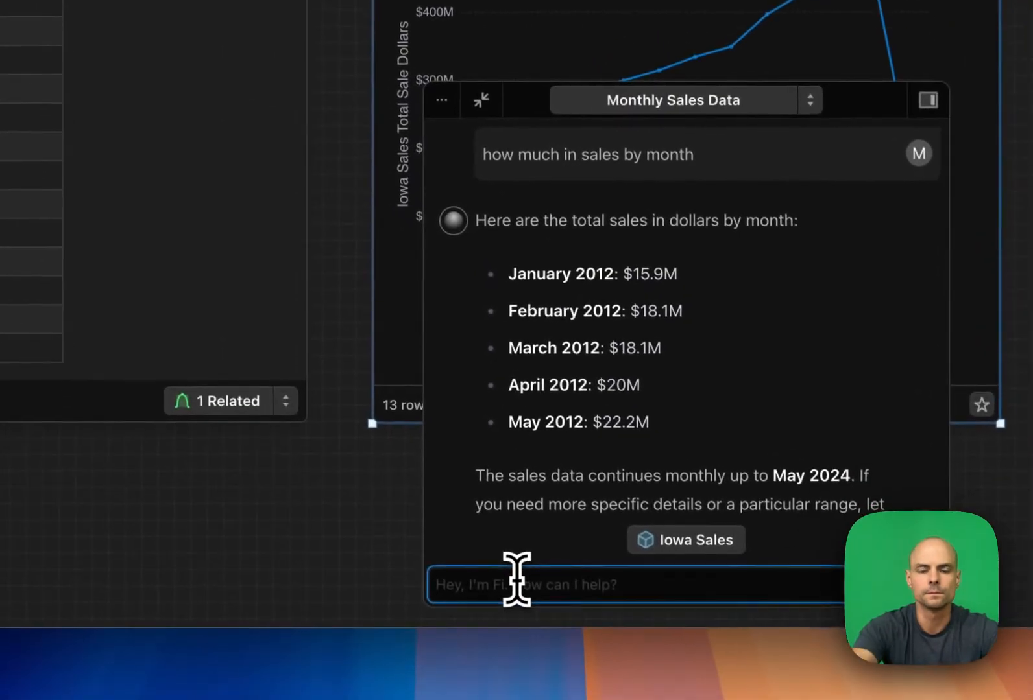
{"action": "type", "text": "how much tota"}
{"action": "type", "text": "l sales and"}
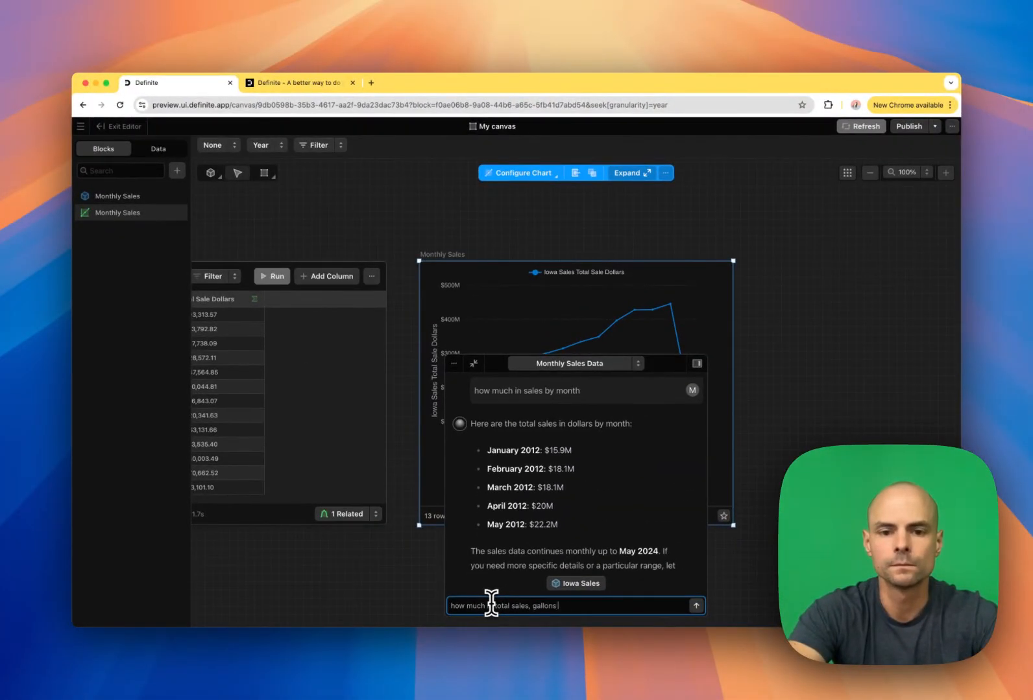
{"action": "key", "text": "Return"}
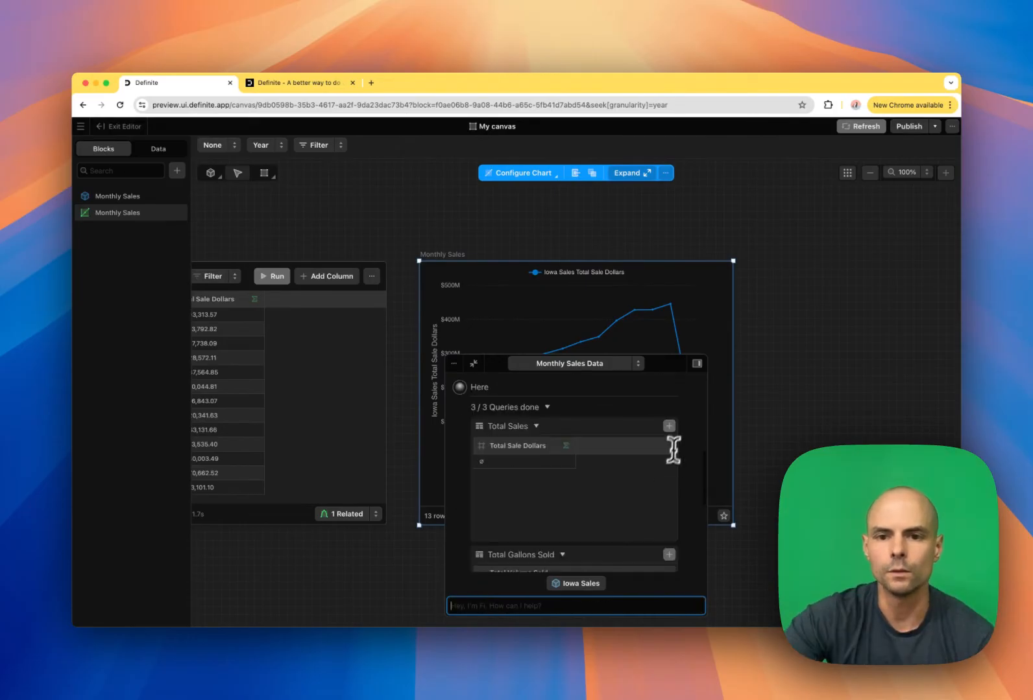
- Move the Iowa Sales Total Bottles Sold number chart slightly left and down on the canvas
{"action": "scroll", "coordinate": [694, 350], "scroll_direction": "down", "scroll_amount": 5}
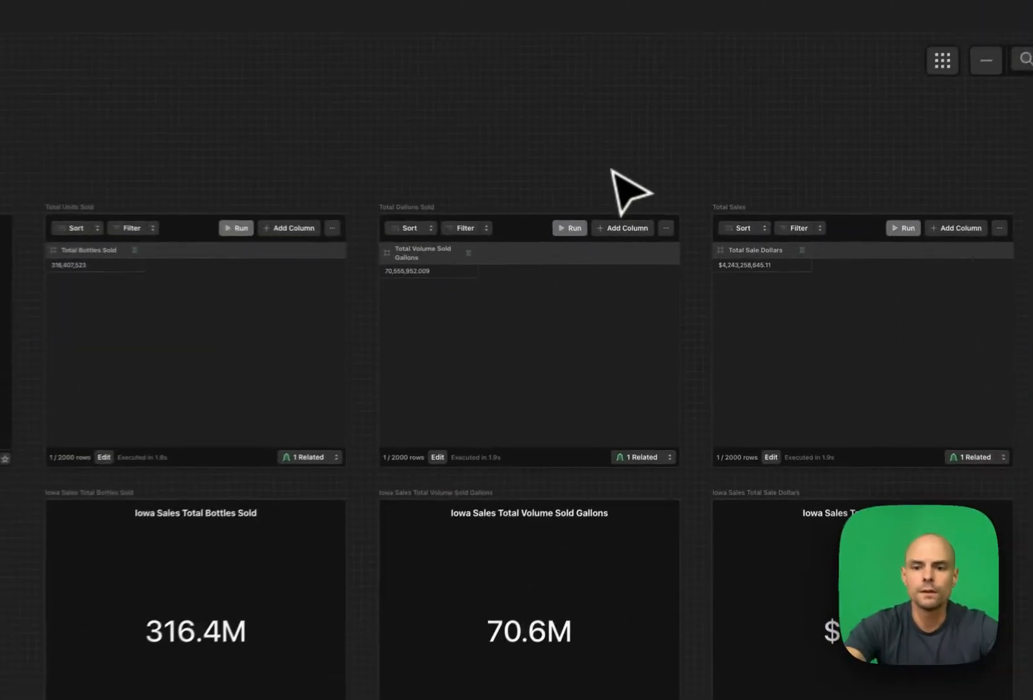
{"action": "key", "text": "super+minus"}
{"action": "scroll", "coordinate": [609, 166], "scroll_direction": "left", "scroll_amount": 2}
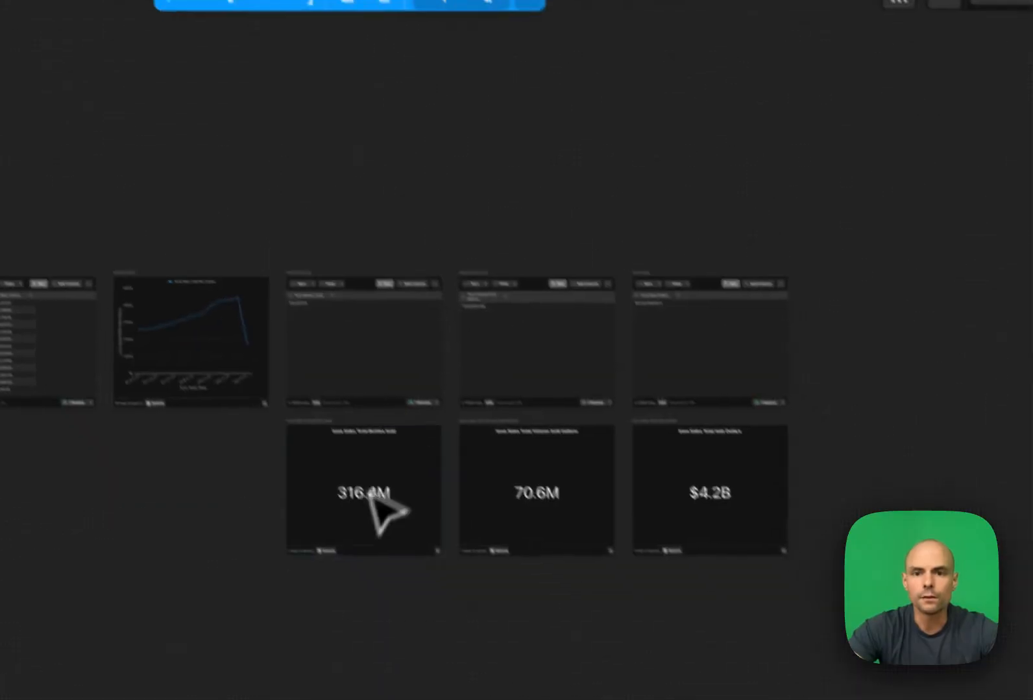
{"action": "left_click_drag", "start_coordinate": [370, 495], "coordinate": [320, 486]}
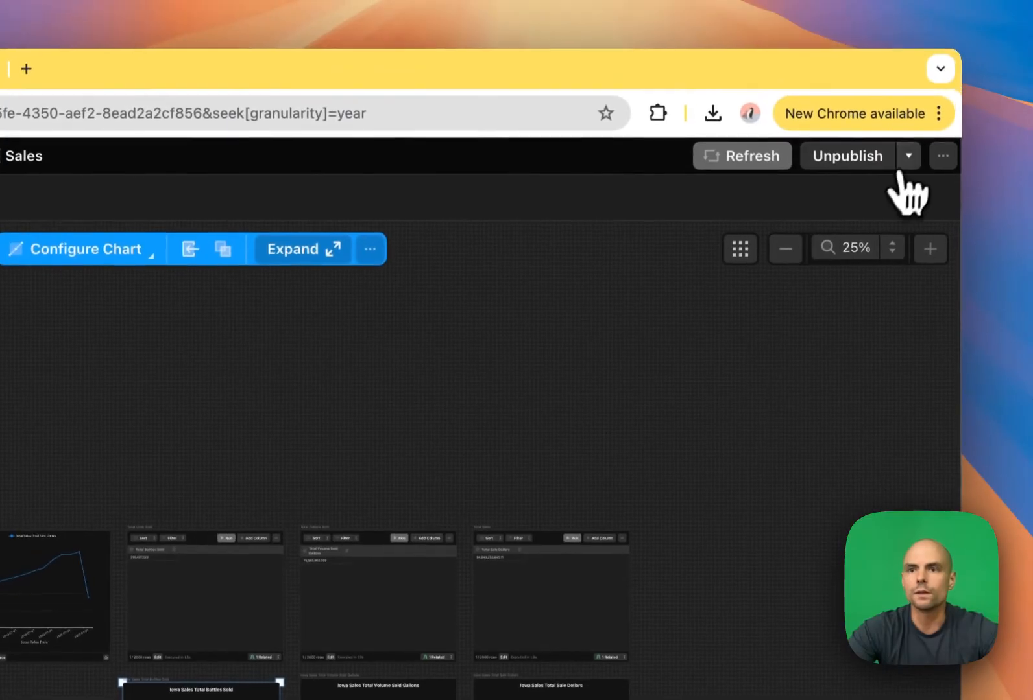
- Open the published Sales canvas as a dashboard
{"action": "left_click", "coordinate": [906, 161]}
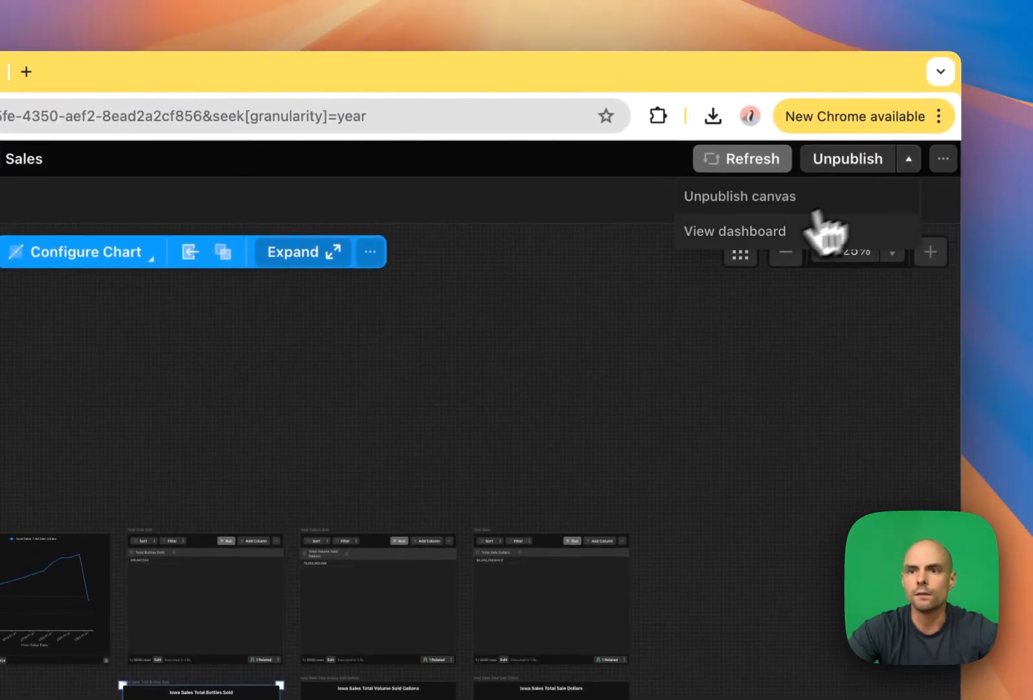
{"action": "left_click", "coordinate": [729, 568]}
{"action": "key", "text": "super+equal"}
{"action": "key", "text": "super+equal"}
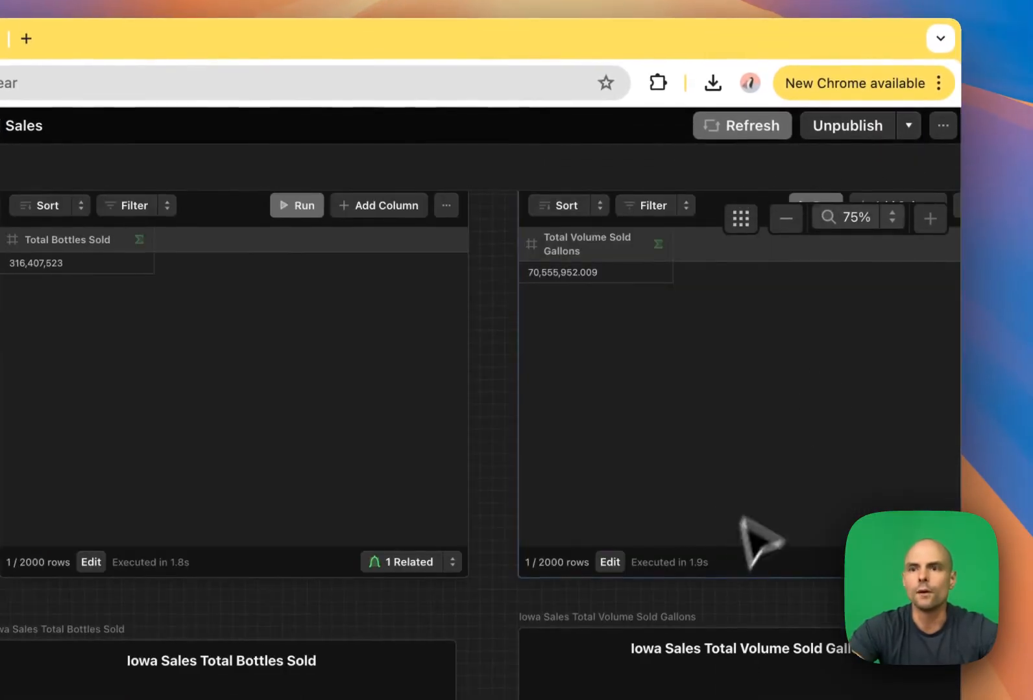
{"action": "left_click", "coordinate": [908, 126]}
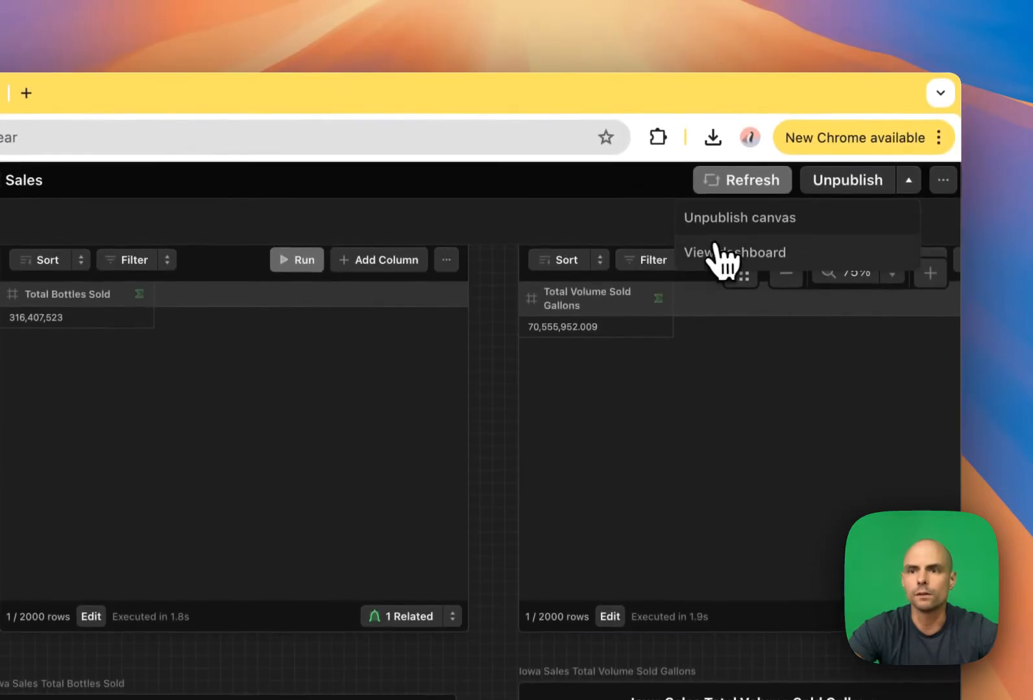
{"action": "left_click", "coordinate": [716, 251]}
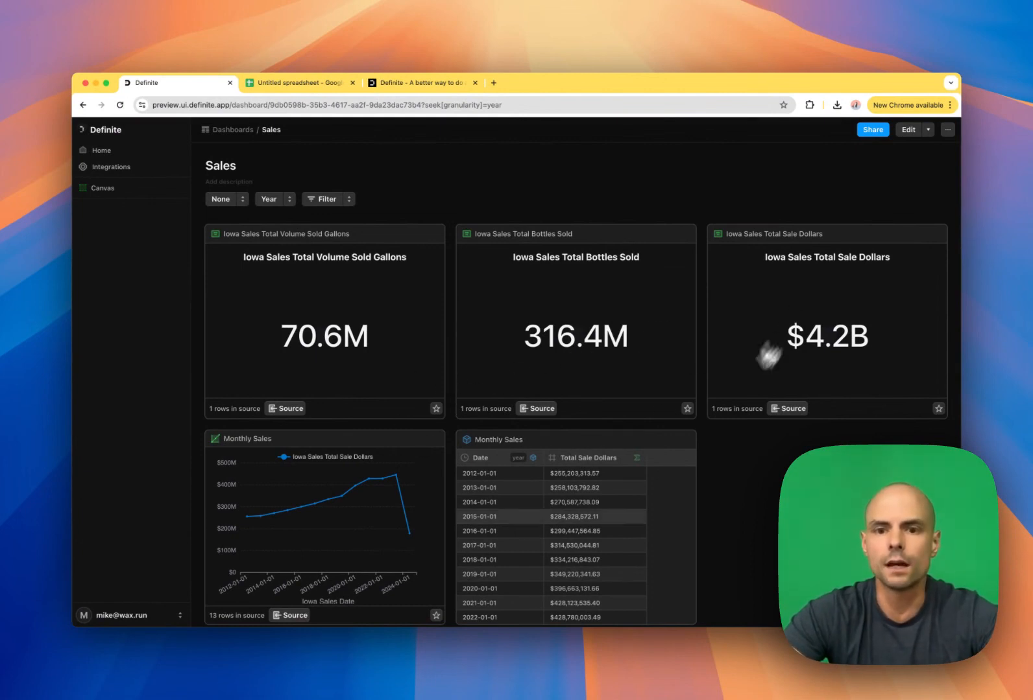
- Export the dashboard's Monthly Sales table to Excel
{"action": "right_click", "coordinate": [526, 517]}
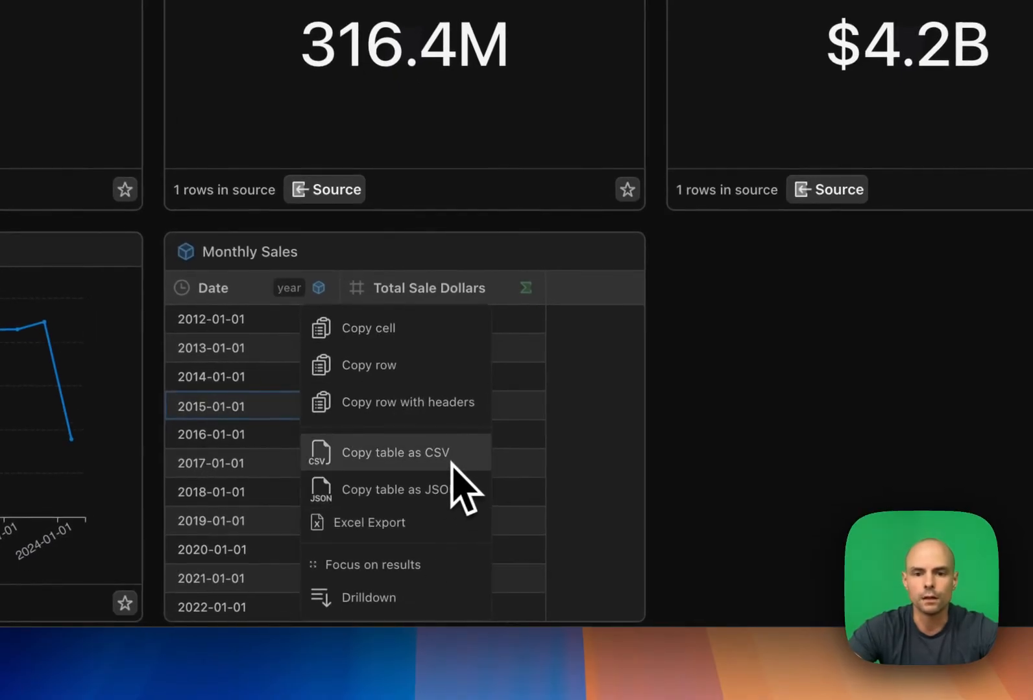
{"action": "left_click", "coordinate": [391, 523]}
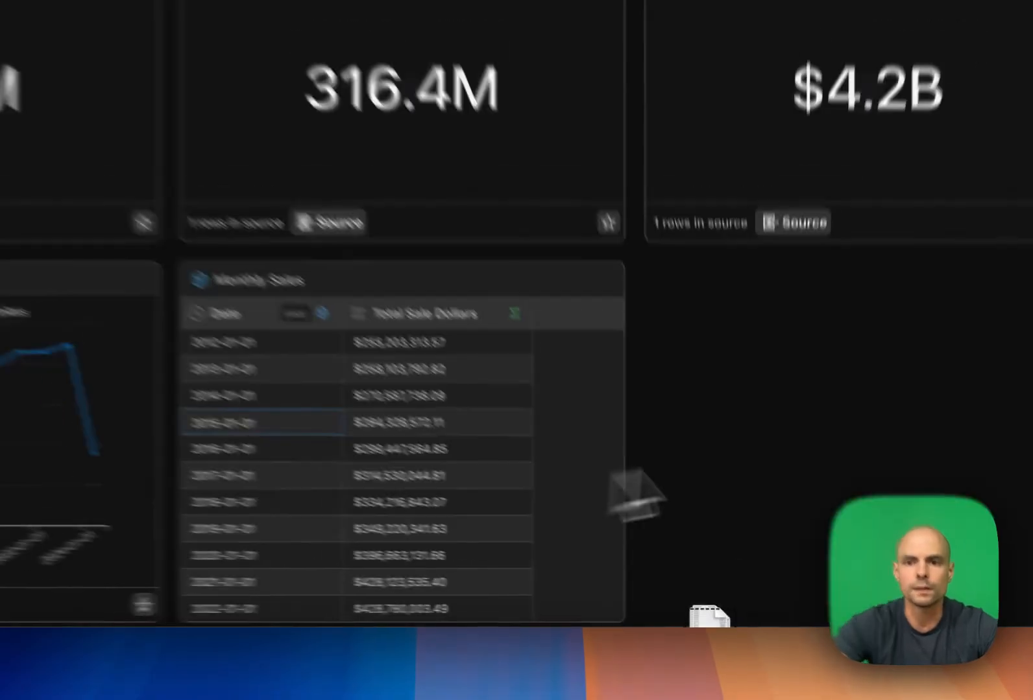